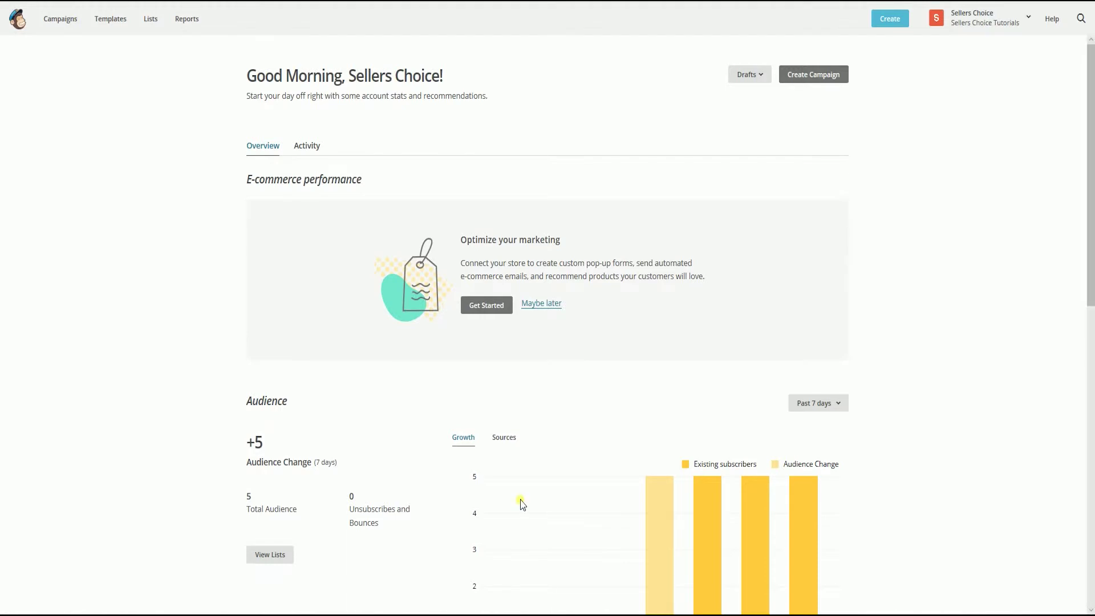
Step: Create a new ad campaign named 'MVisuals Logo Reveal' and begin building it
left_click(815, 80)
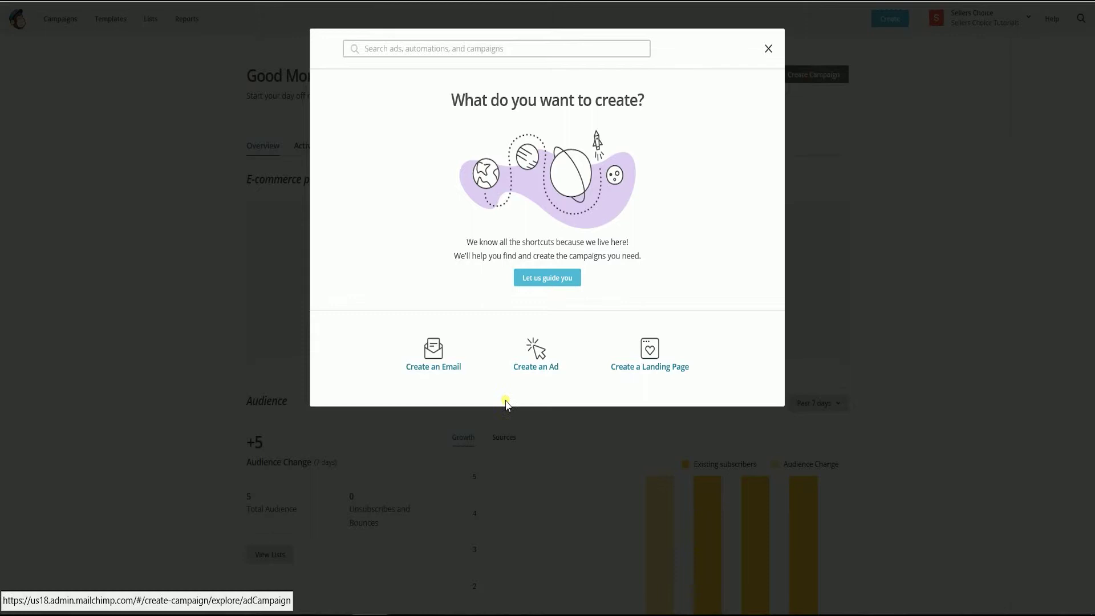
left_click(543, 368)
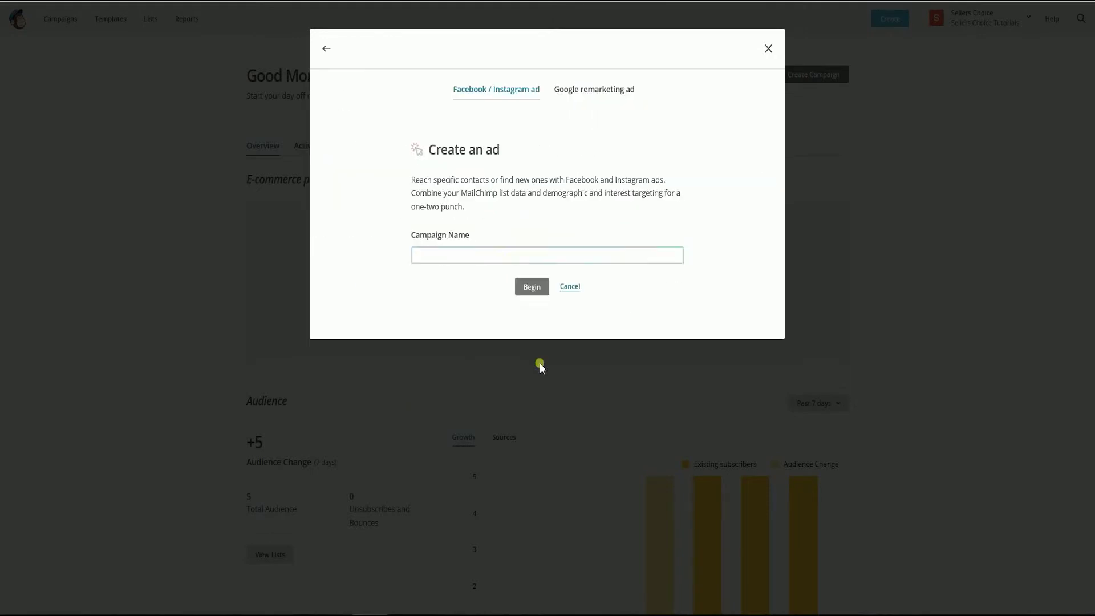
left_click(507, 258)
type("MVisuals Logo")
key("Return")
left_click(524, 290)
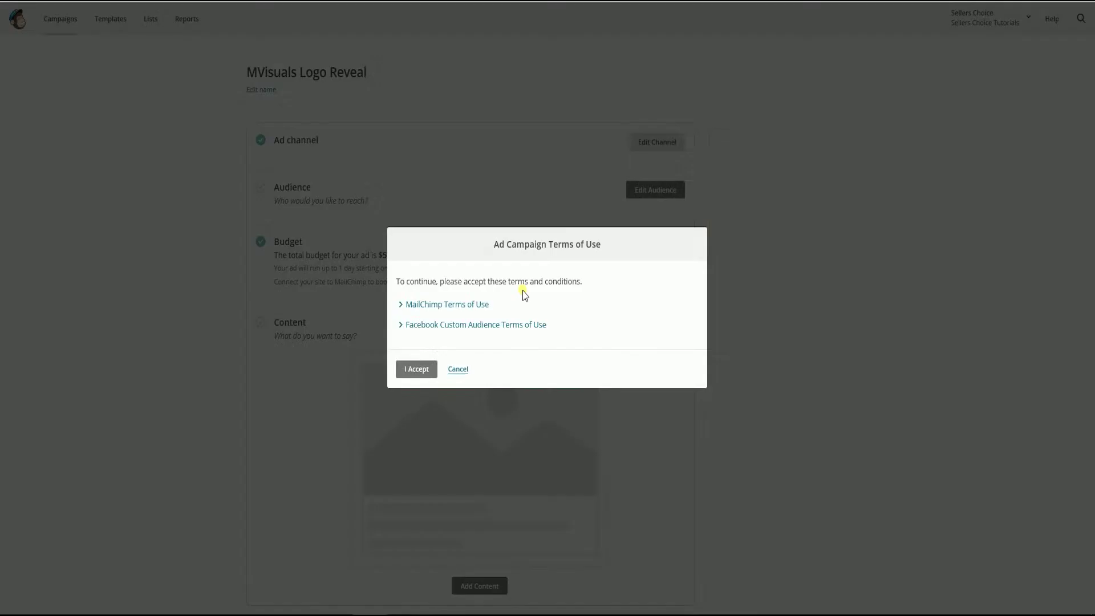
Step: Accept the ad campaign terms of use and open the ad's audience editor
left_click(407, 369)
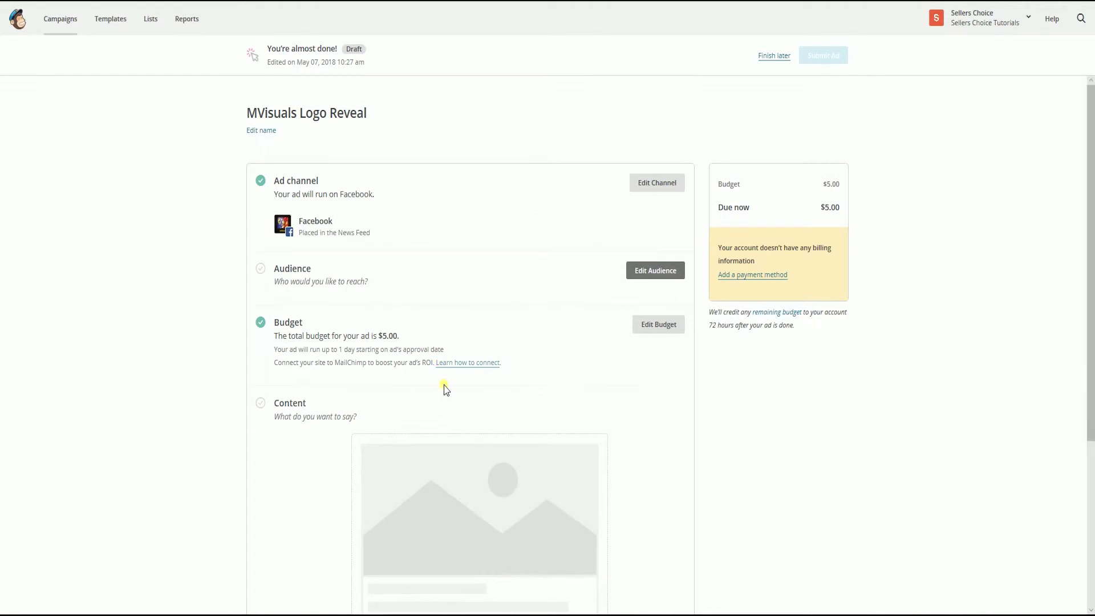
left_click(662, 272)
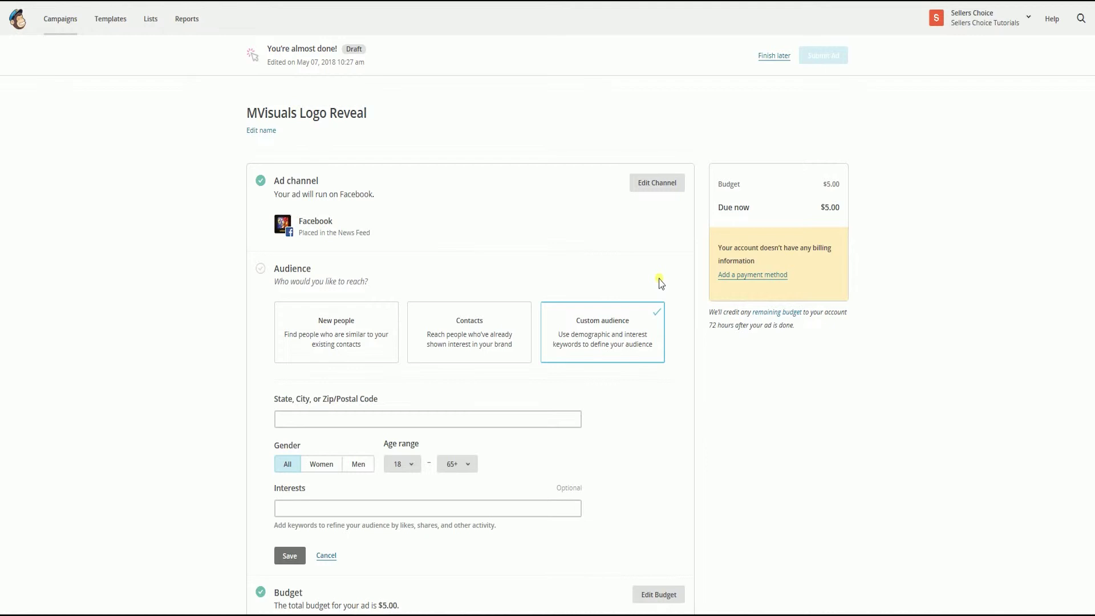
Step: Pick the audience targeting type and include Facebook page likes
left_click(330, 331)
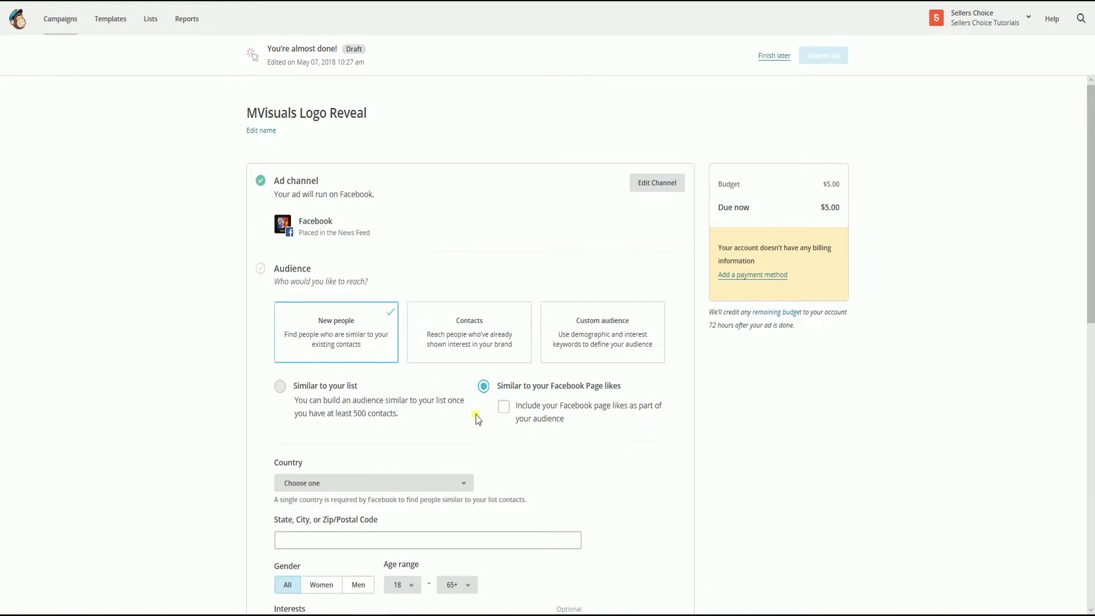
left_click(466, 345)
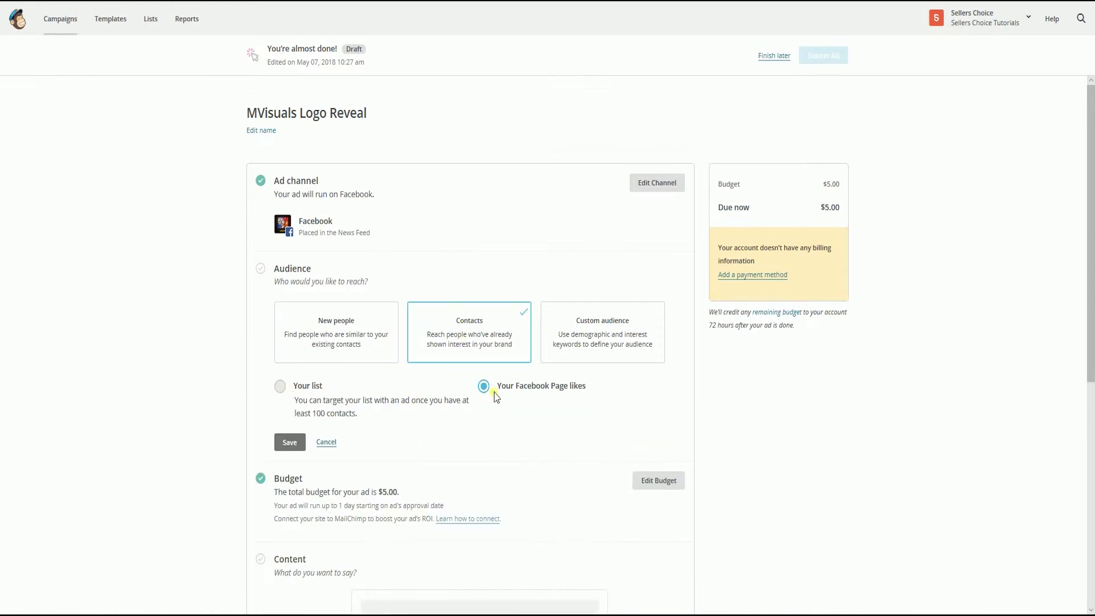
left_click(580, 356)
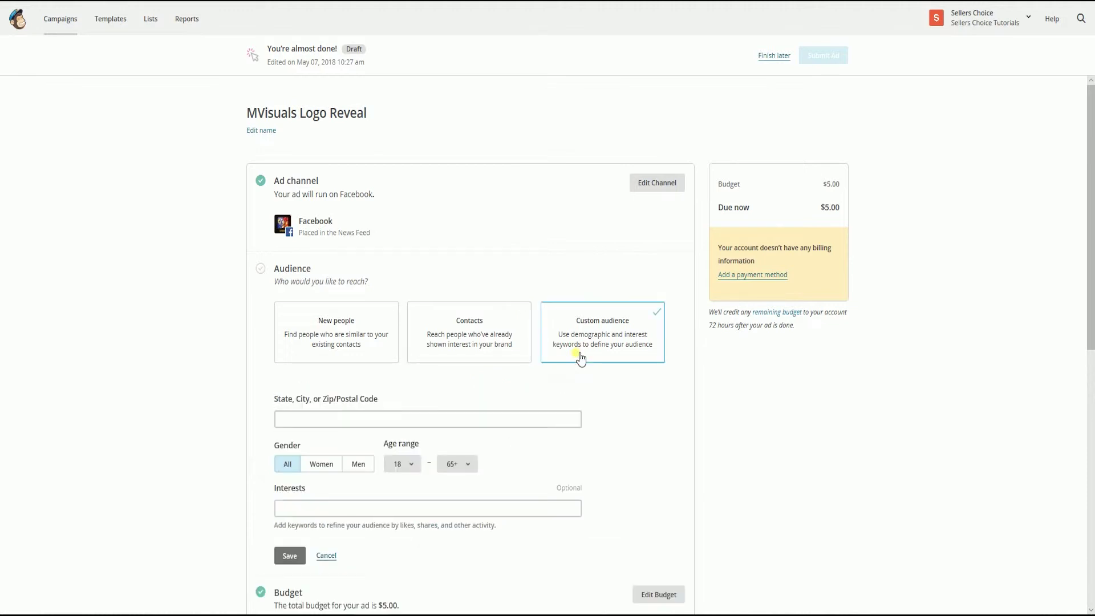
left_click(545, 419)
scroll(546, 420, "down", 2)
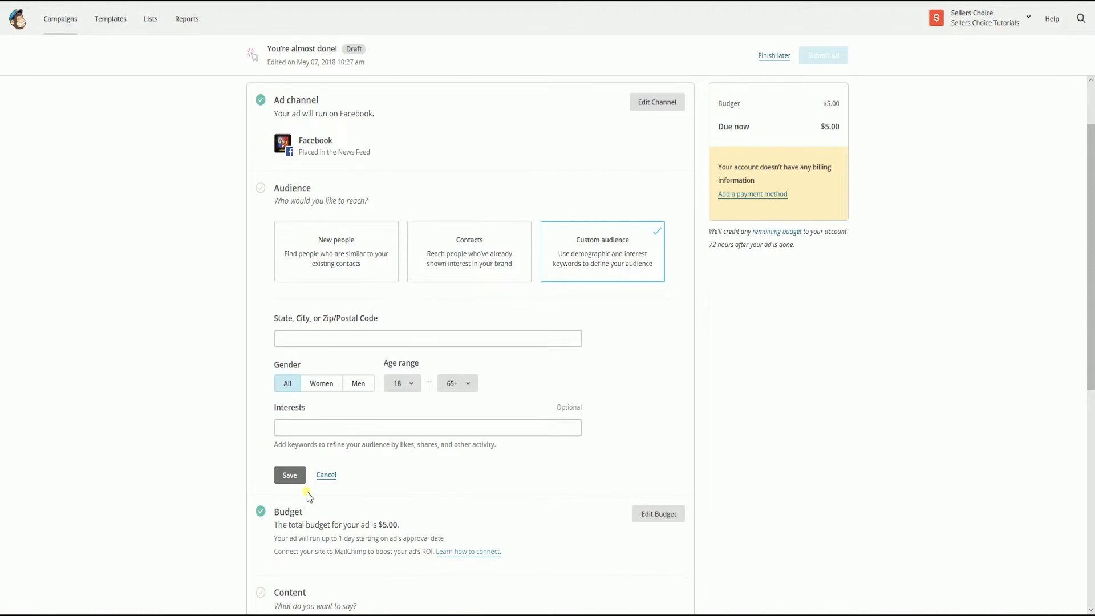
left_click(369, 244)
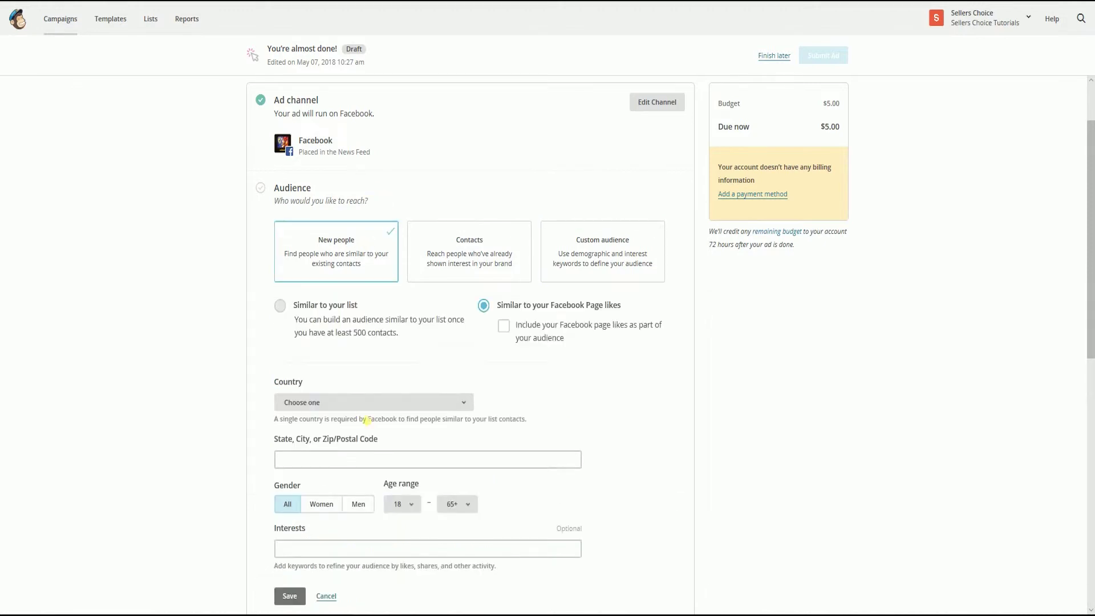
left_click(505, 328)
scroll(603, 395, "down", 2)
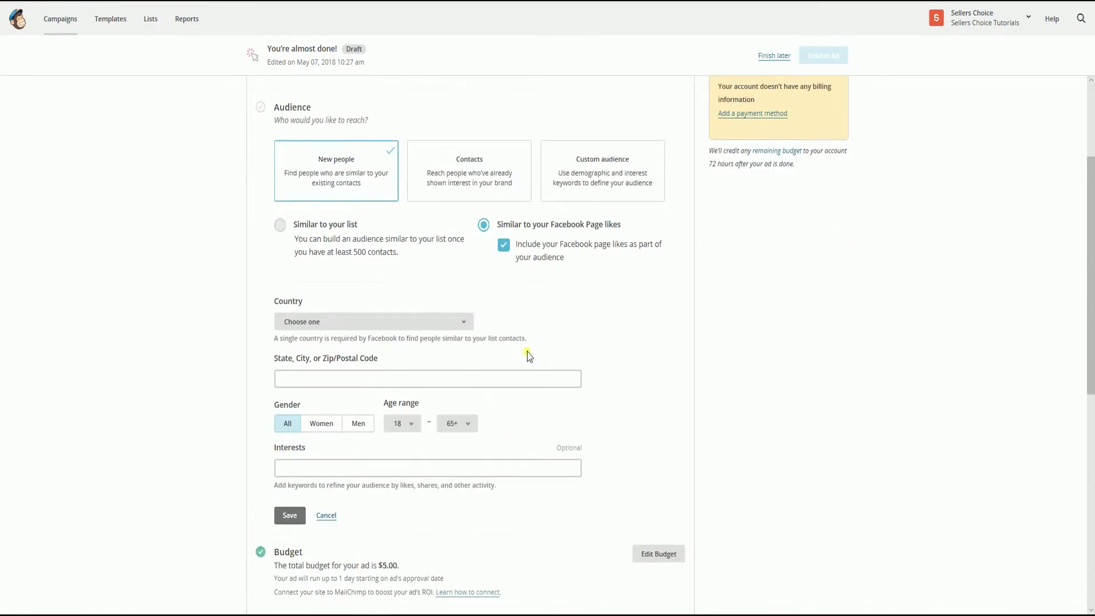
Step: Set the audience country to USA and the upper age limit to 50
left_click(469, 323)
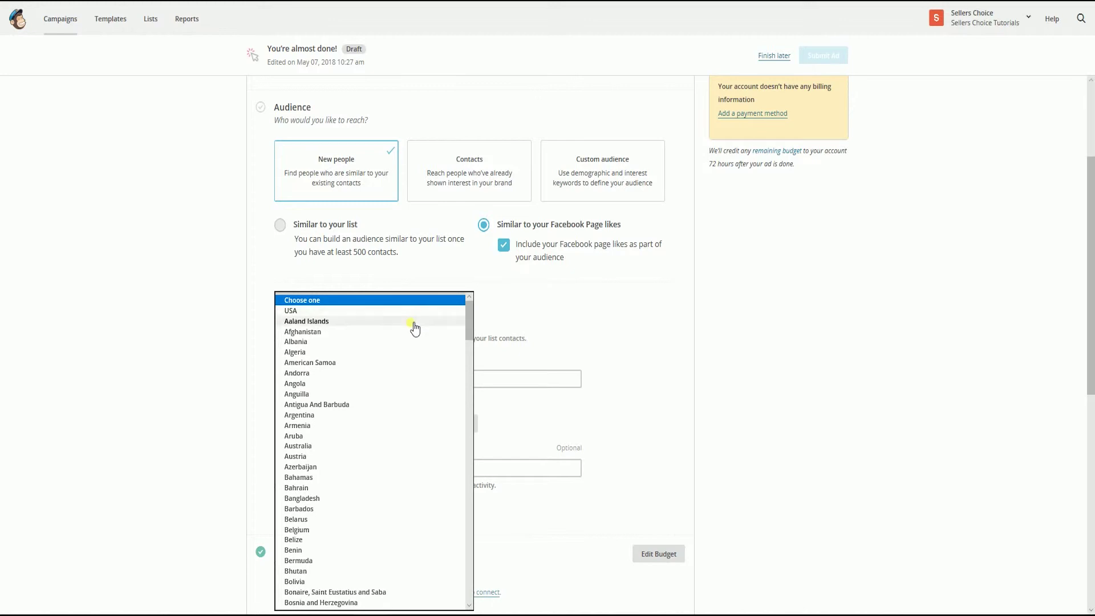
left_click(408, 310)
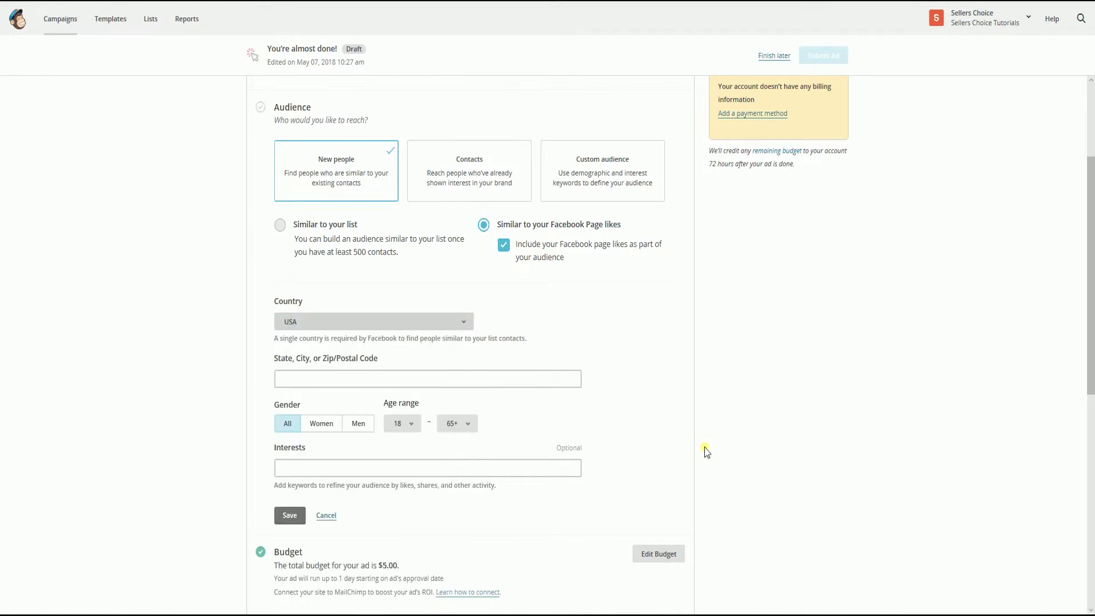
scroll(716, 436, "down", 2)
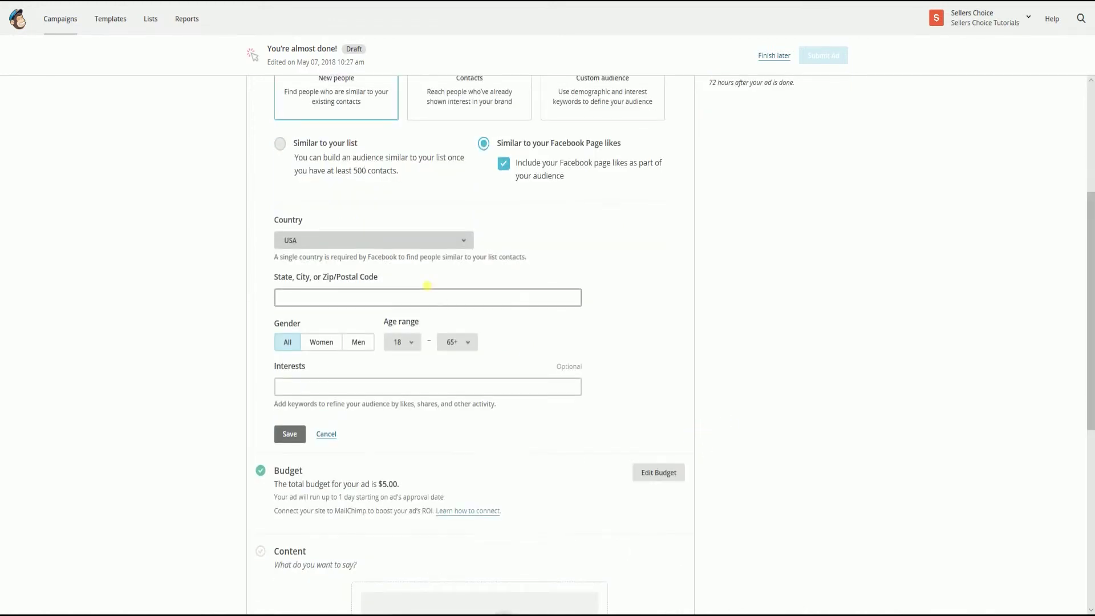
left_click(409, 388)
left_click(467, 343)
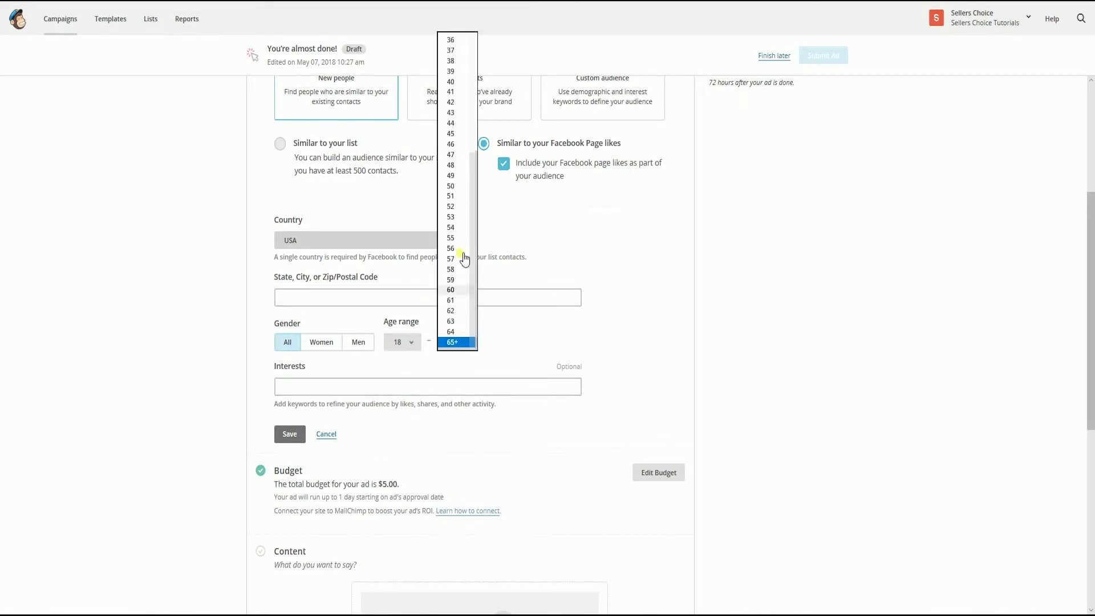
left_click(458, 187)
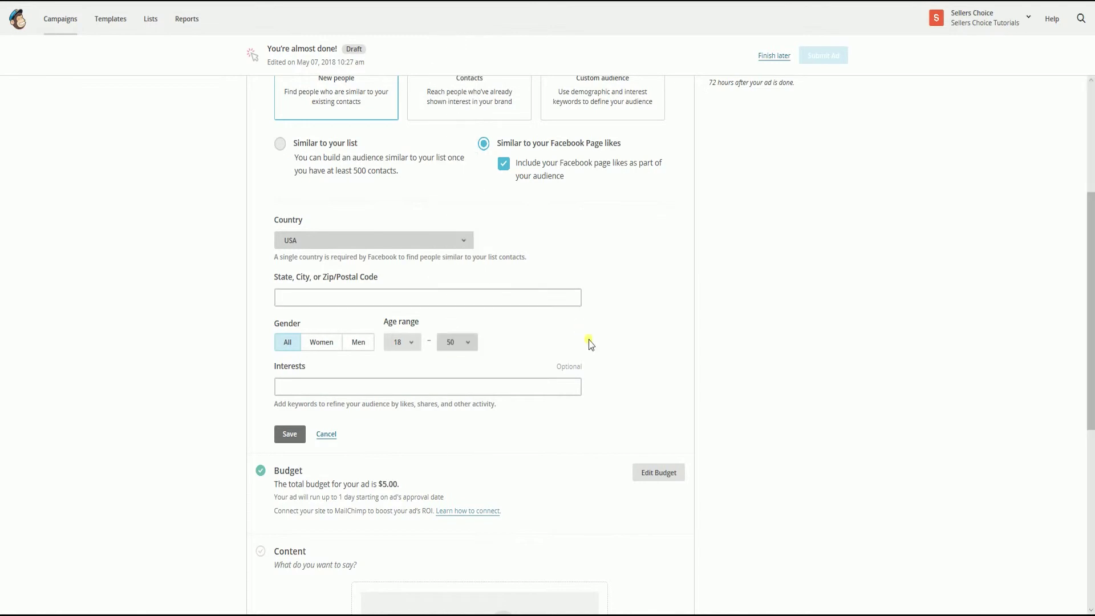
scroll(668, 379, "down", 2)
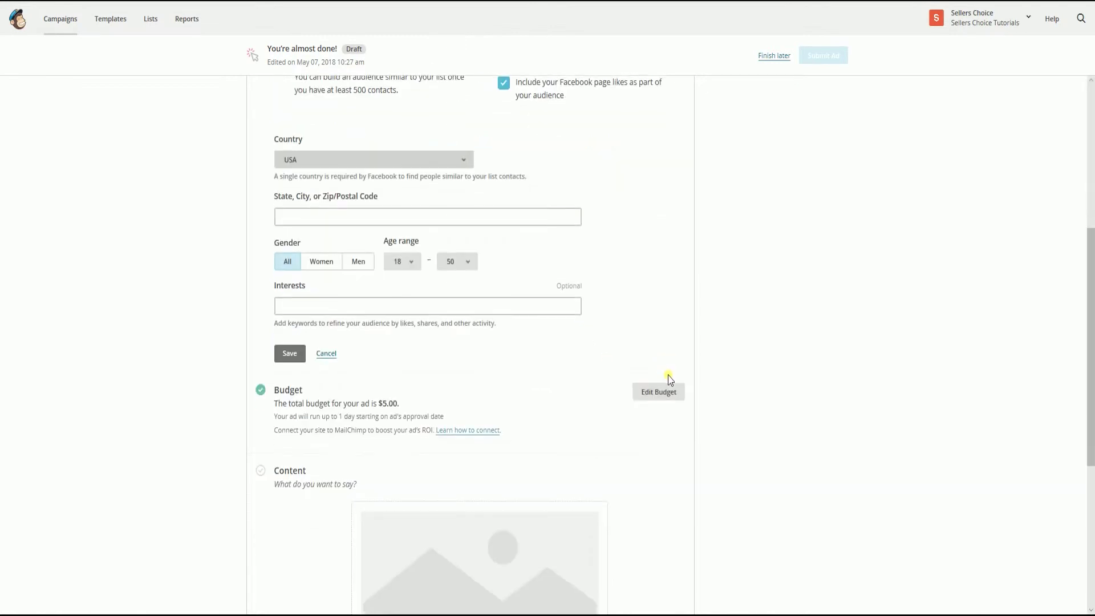
Step: Add interests Digital marketing, Digital media, Visual arts, Motion graphics, Motion graphic design, then save
left_click(514, 304)
type("digital marketing")
key("Return")
type("digital media")
key("Return")
type("visual")
left_click(484, 325)
type("motion graphics")
left_click(494, 328)
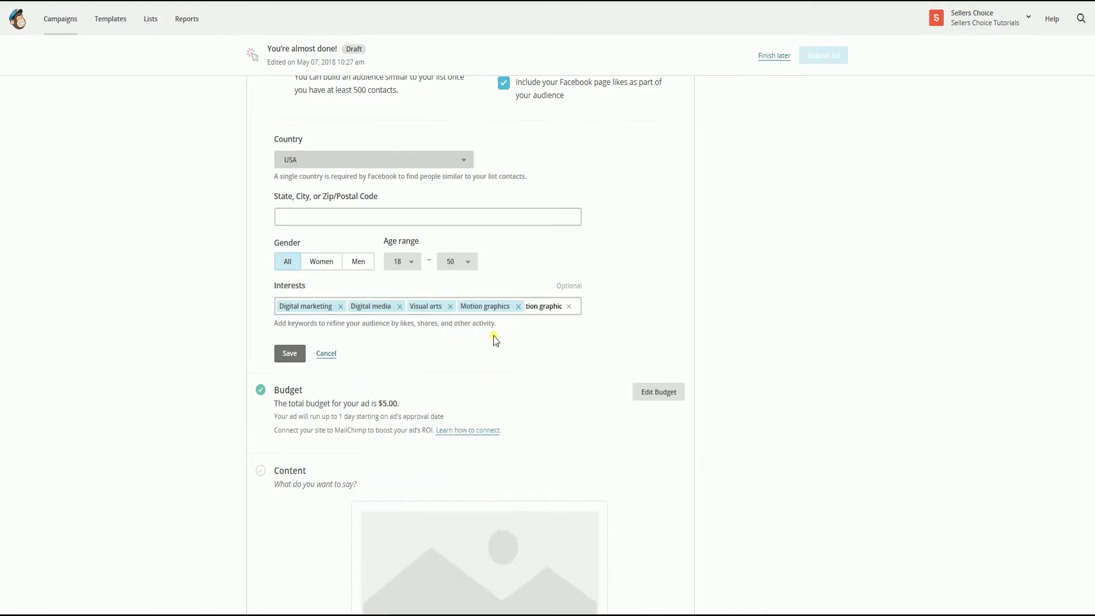
left_click(569, 347)
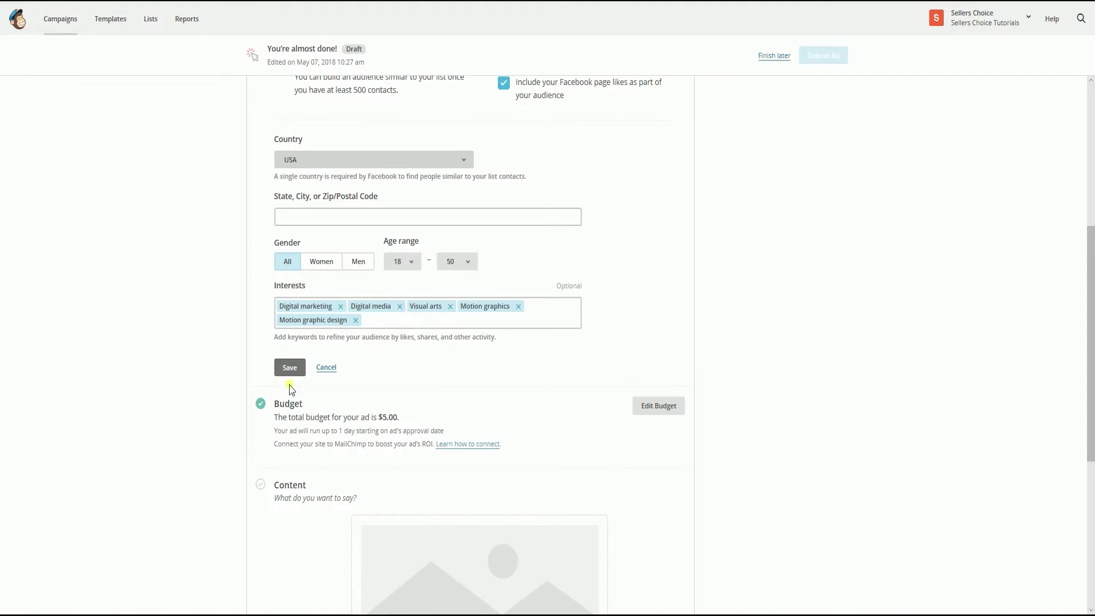
left_click(289, 369)
left_click(290, 368)
scroll(616, 299, "up", 3)
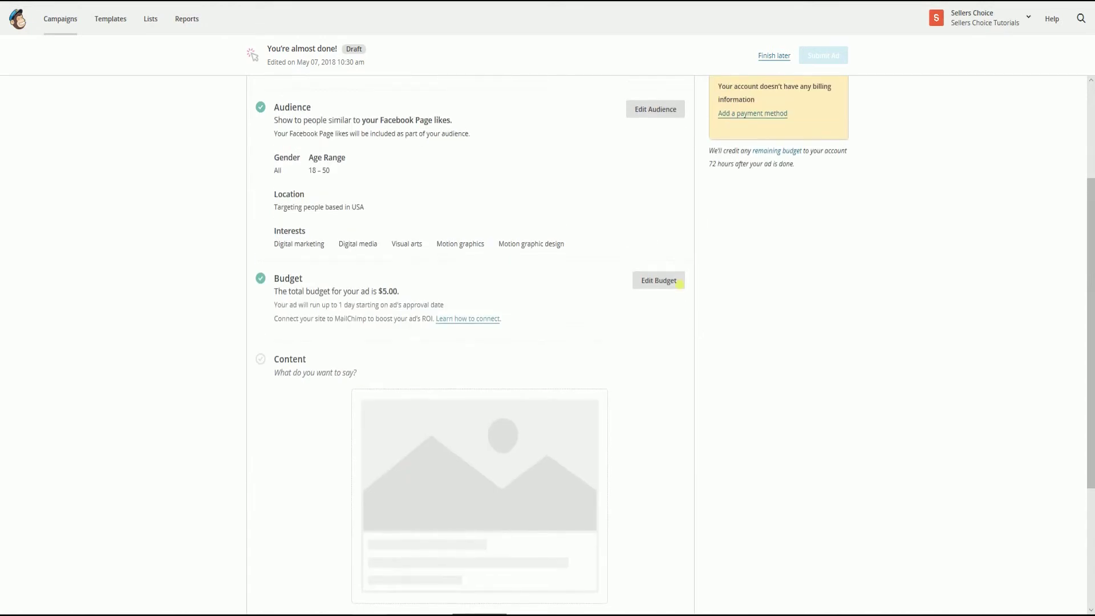
Step: Write the ad message about Facebook Cover Page design and insert the MVisuals logo image
left_click(680, 284)
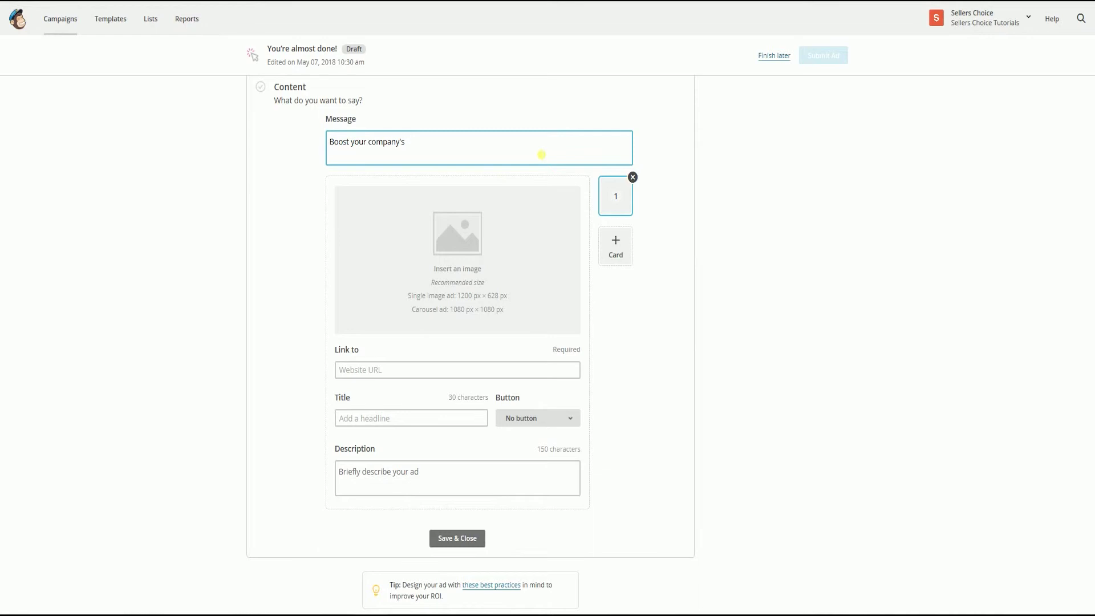
type("revenue by")
type(" adding one of our services to design your Facebook Cover Page!")
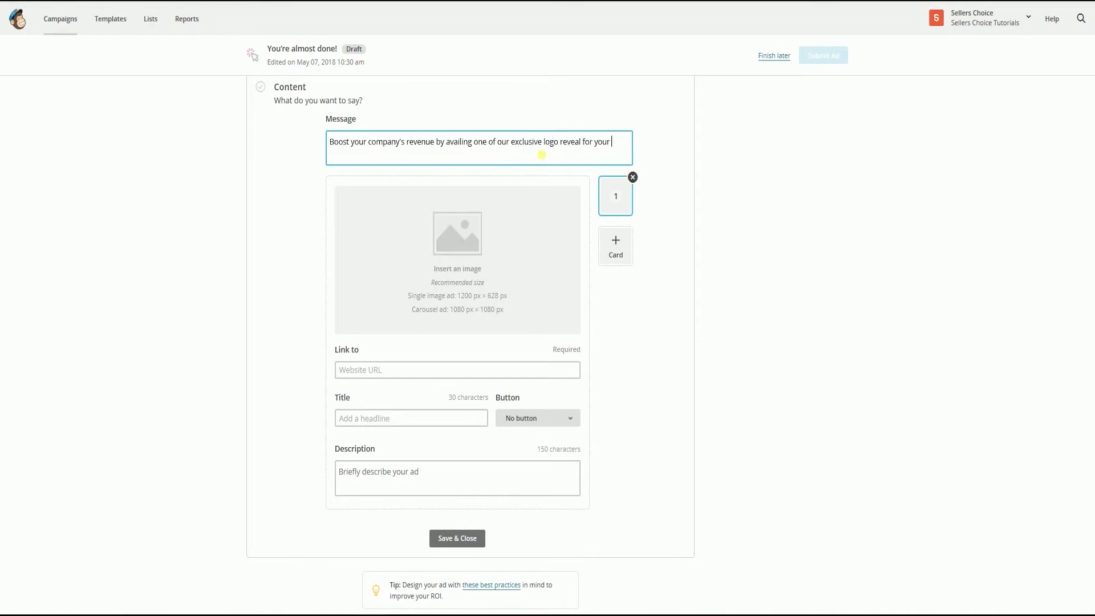
left_click(458, 260)
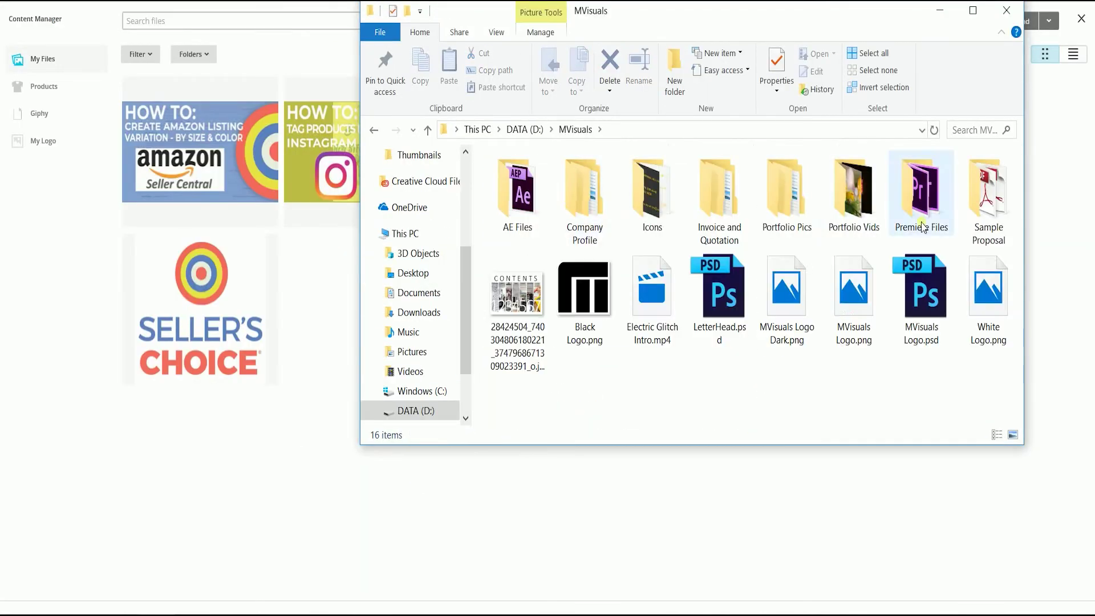
double_click(850, 171)
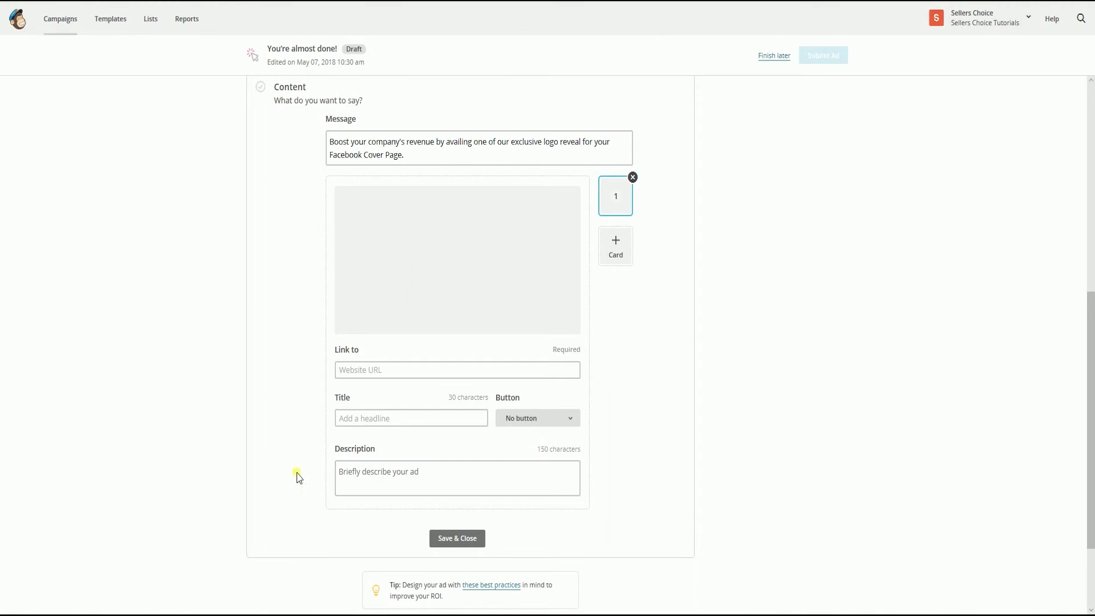
left_click(438, 374)
type("facebook.com/mvisuals")
key("Tab")
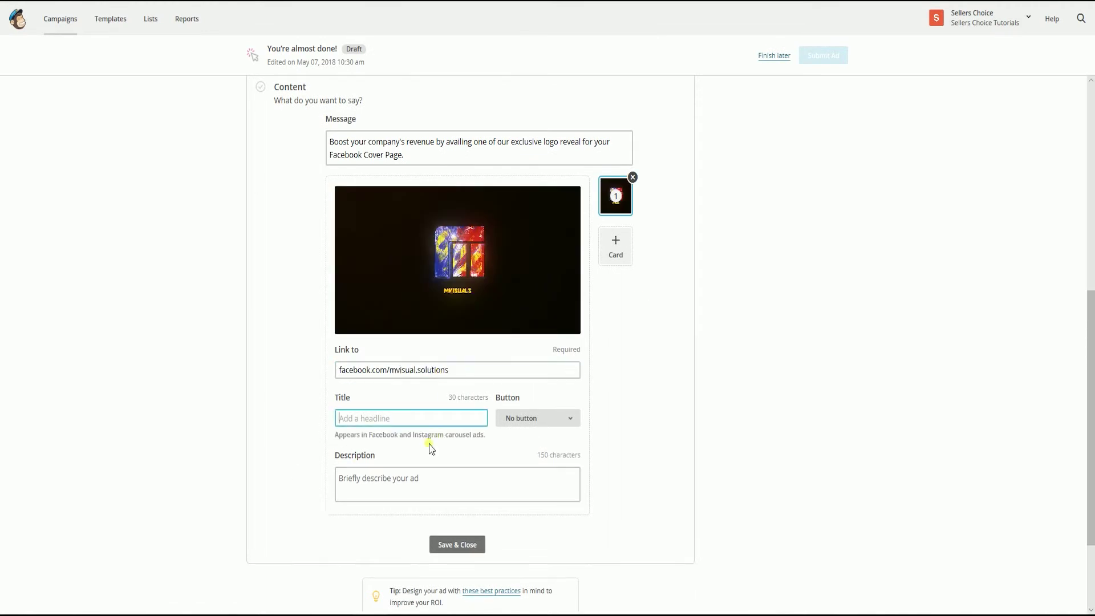
key("shift+Tab")
type("www.r")
type("edline-sct.shopify.com")
Step: Title the ad 'Amazing Cover Page', paste the description, change 'revenue' to 'value', and save
left_click(377, 434)
type("Amazing Cover Page")
left_click(376, 488)
type("Boost your company's revenue by availing one of our exclusive logo reveal for your Facebook Cover Page.")
scroll(428, 402, "down", 2)
double_click(428, 401)
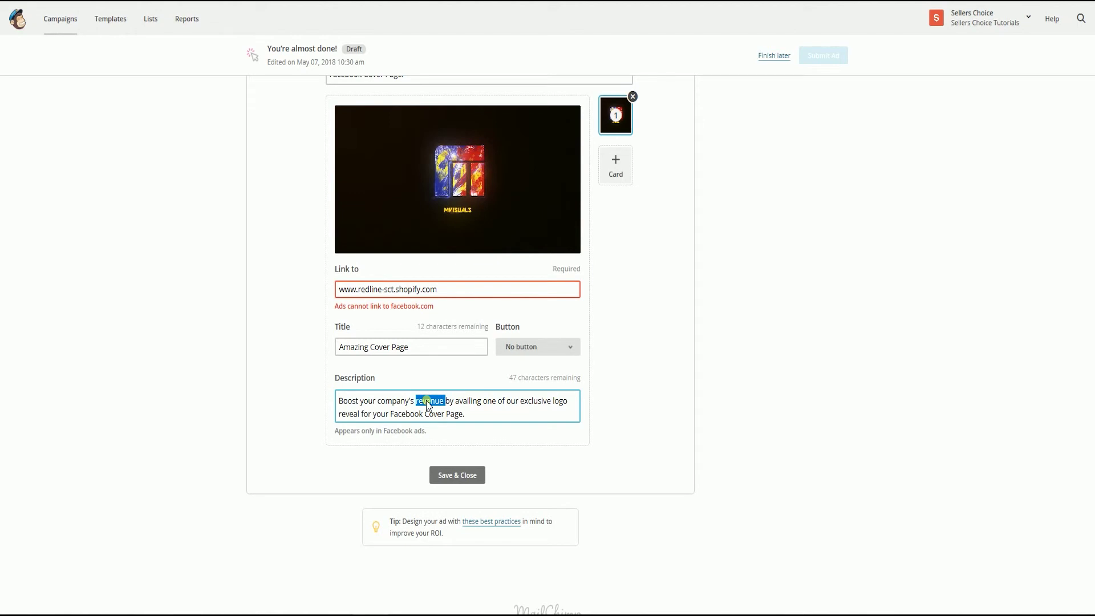
type("value")
scroll(450, 410, "down", 1)
left_click(465, 419)
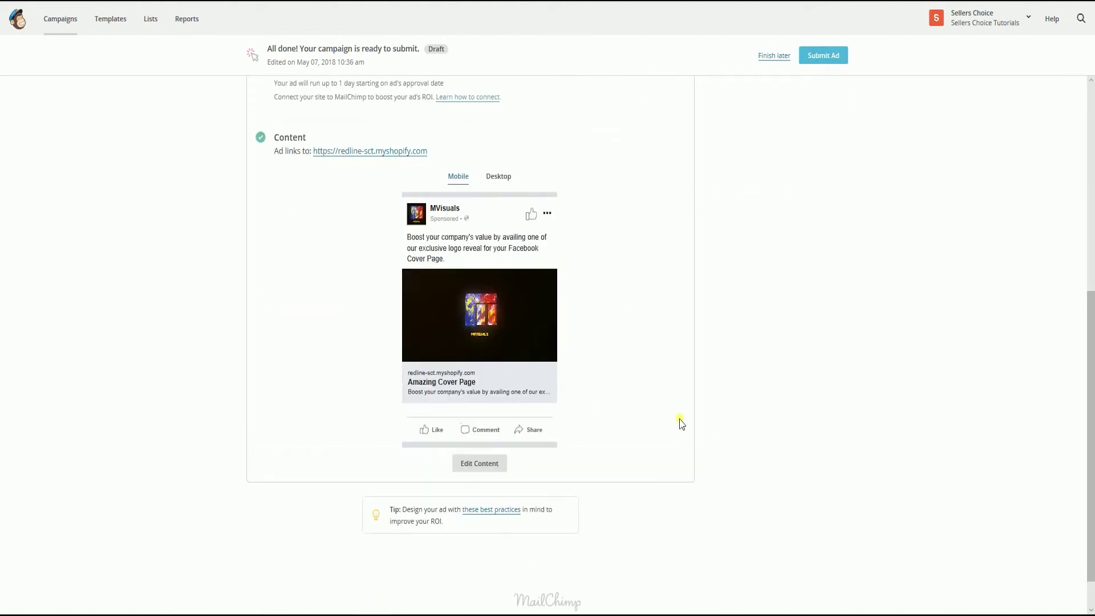
left_click(494, 177)
left_click(463, 178)
left_click(507, 181)
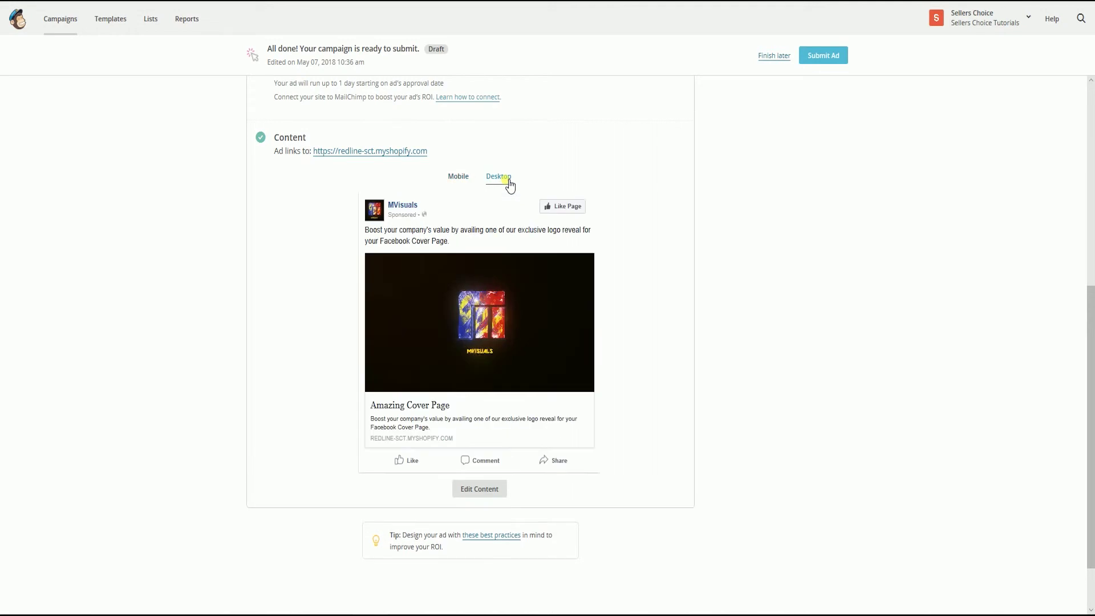
left_click(461, 178)
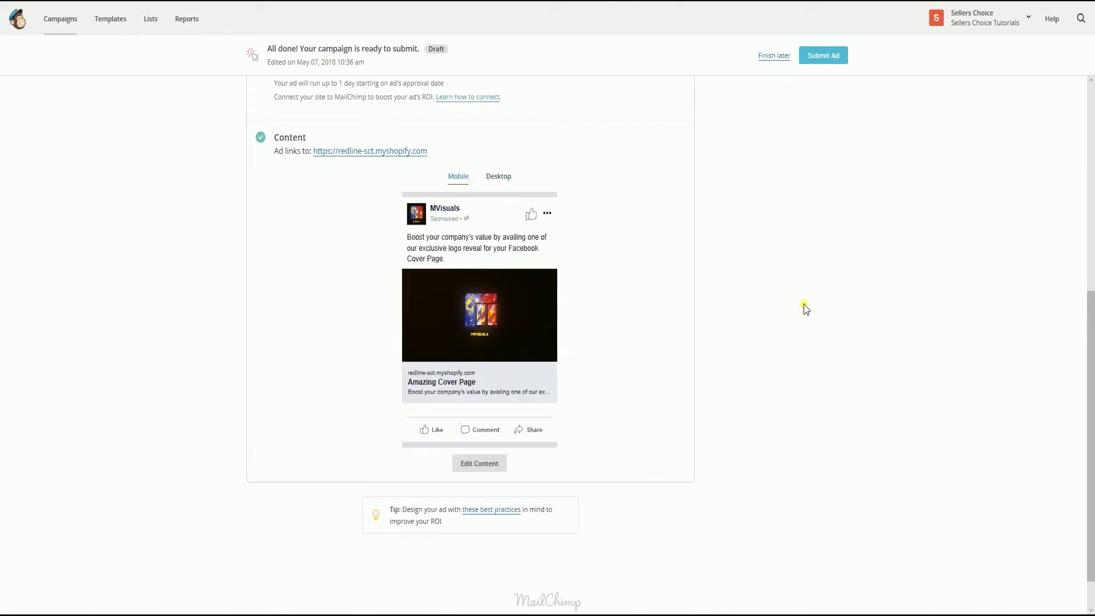
scroll(806, 309, "up", 2)
scroll(805, 310, "down", 3)
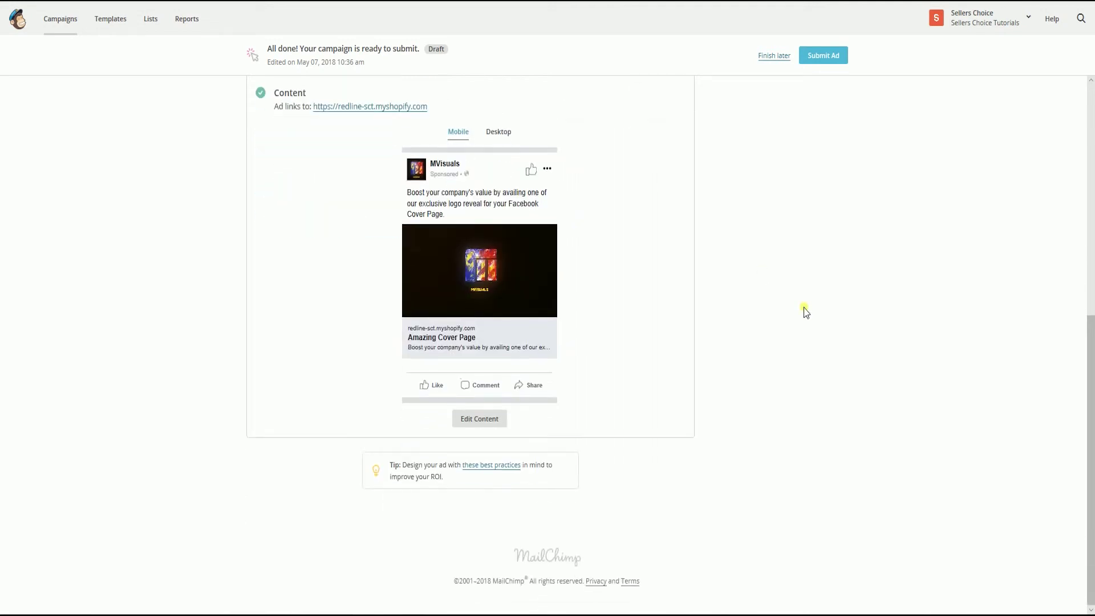
Step: Submit the ad to bring up the $5.00, 1-day order confirmation
left_click(817, 65)
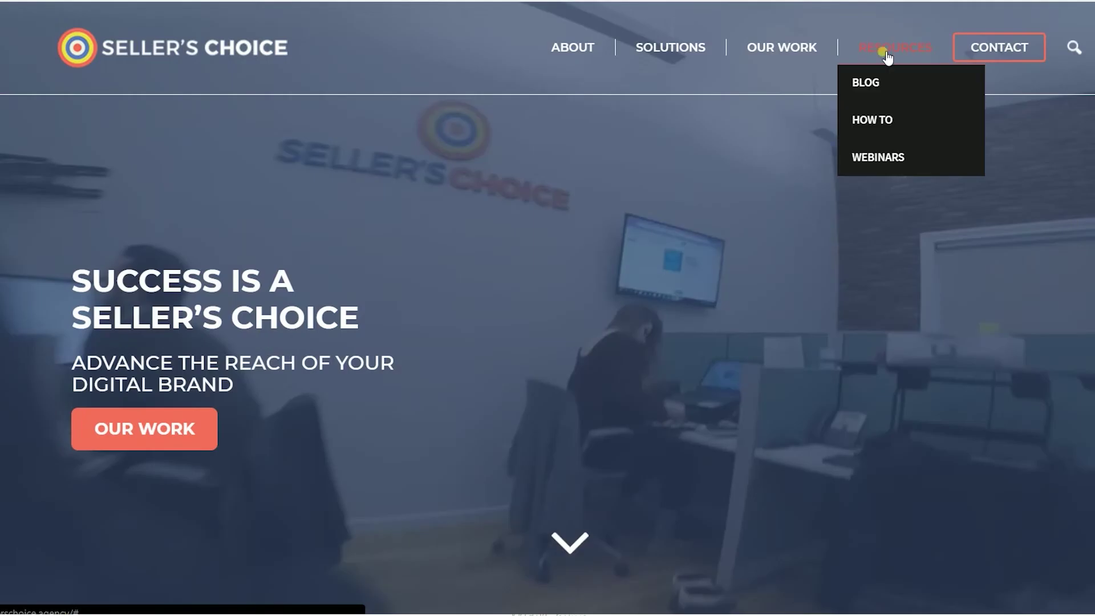
Step: Browse the Seller's Choice How To, Webinars and Blog resource pages
left_click(870, 117)
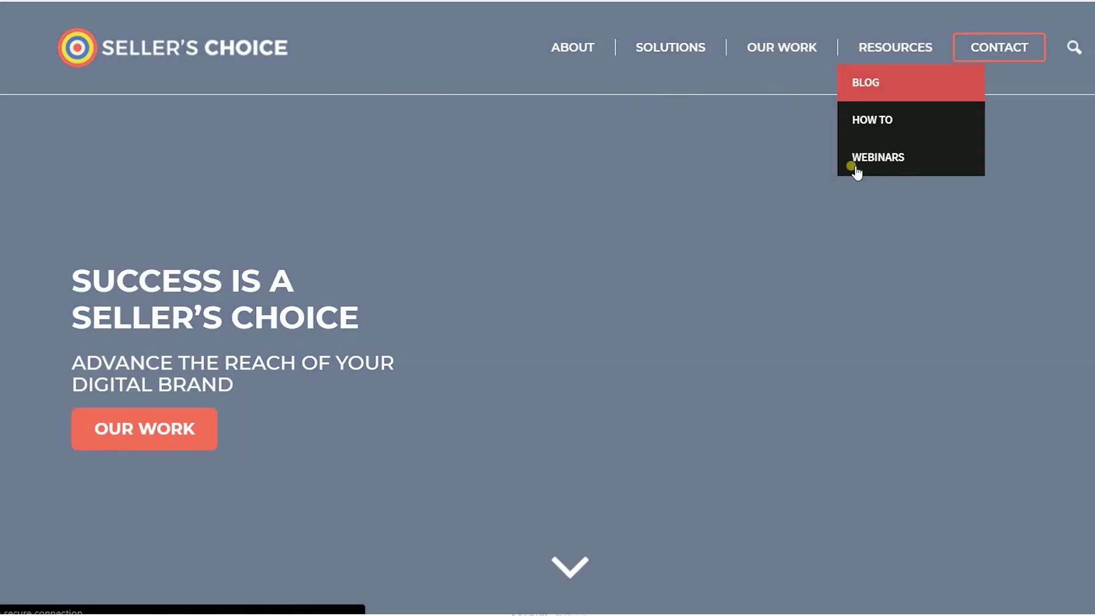
scroll(844, 195, "down", 6)
scroll(839, 222, "up", 6)
mouse_move(939, 49)
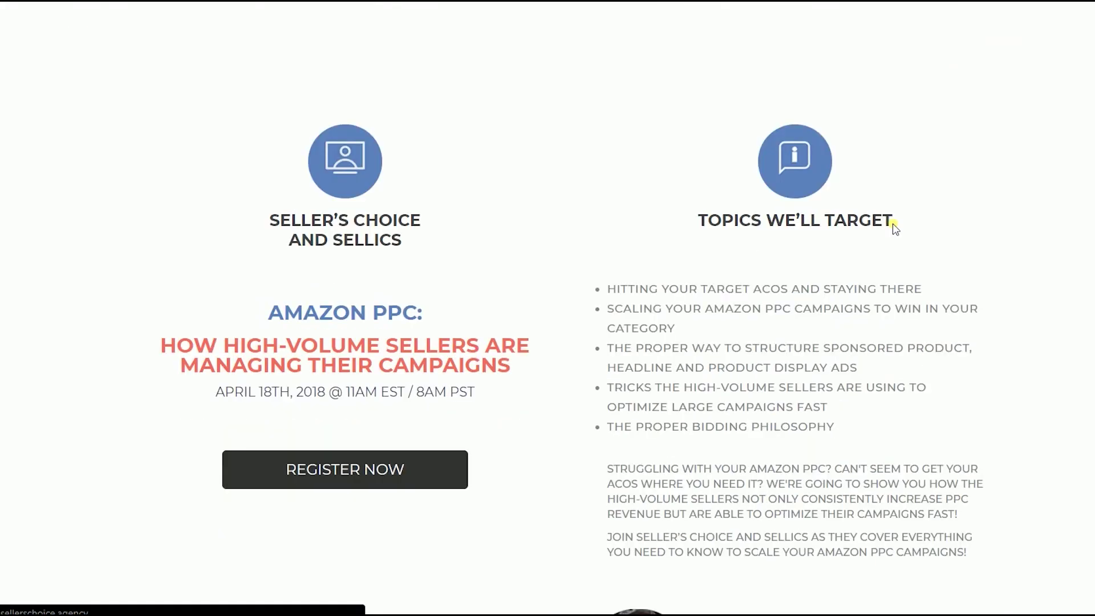
scroll(895, 228, "down", 5)
scroll(942, 109, "up", 7)
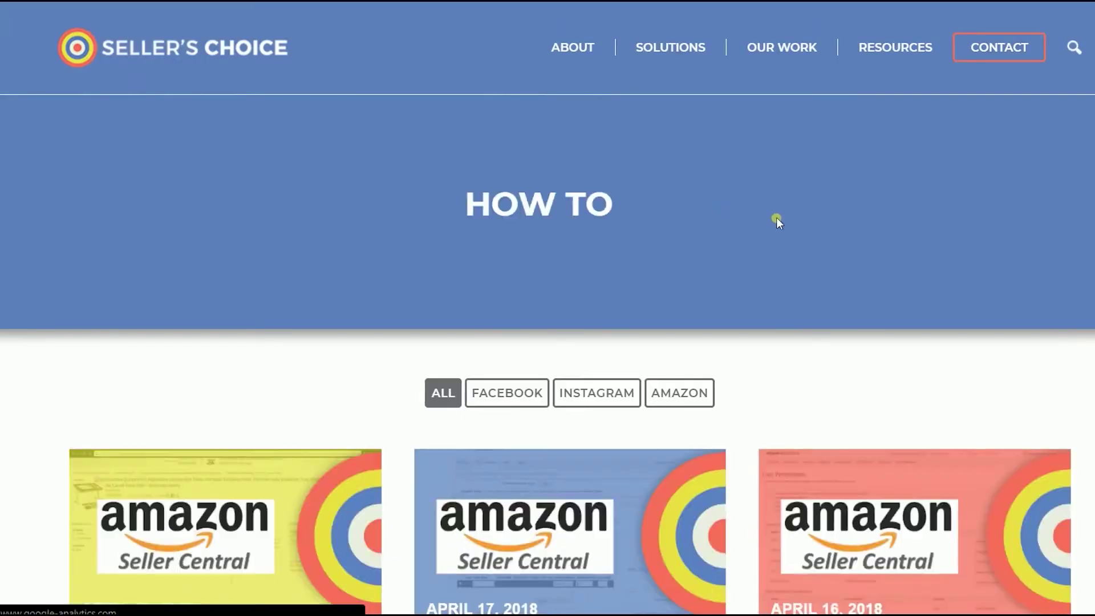
mouse_move(892, 49)
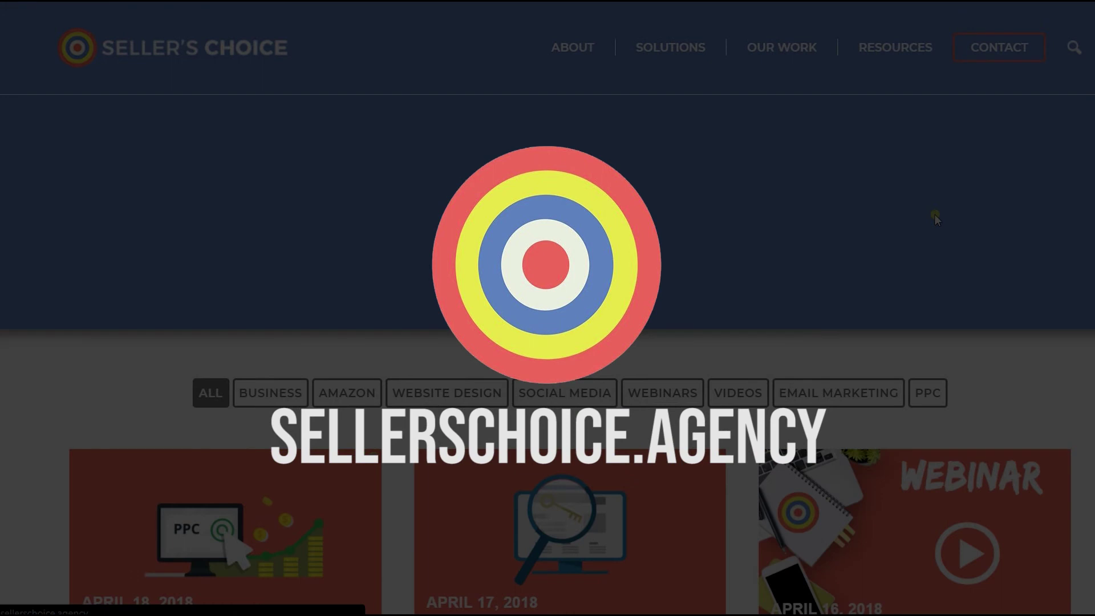
scroll(936, 214, "down", 8)
scroll(937, 220, "down", 5)
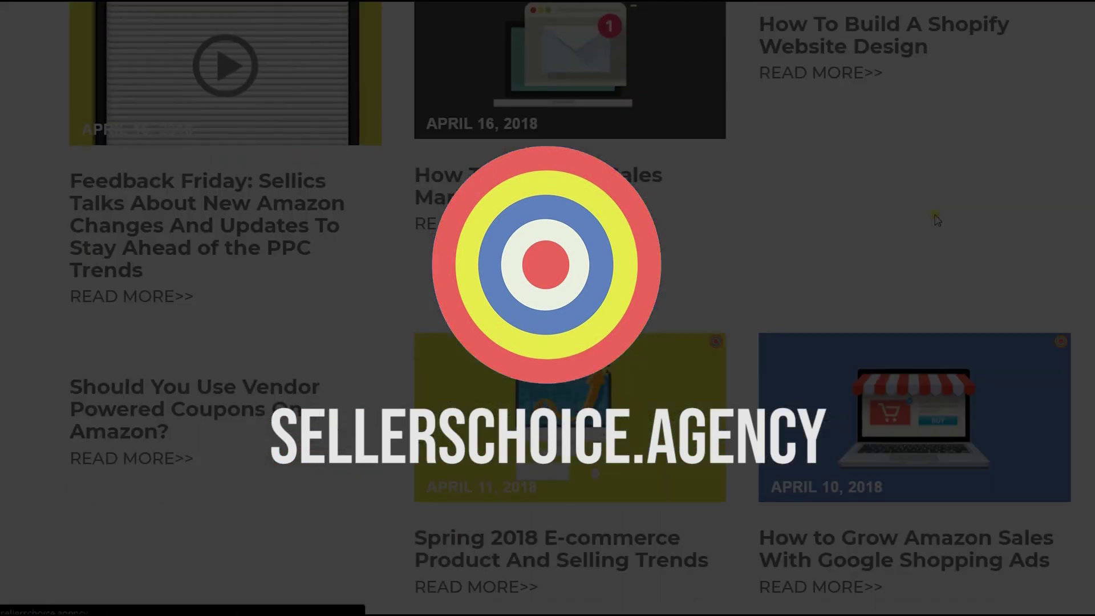
scroll(936, 220, "up", 10)
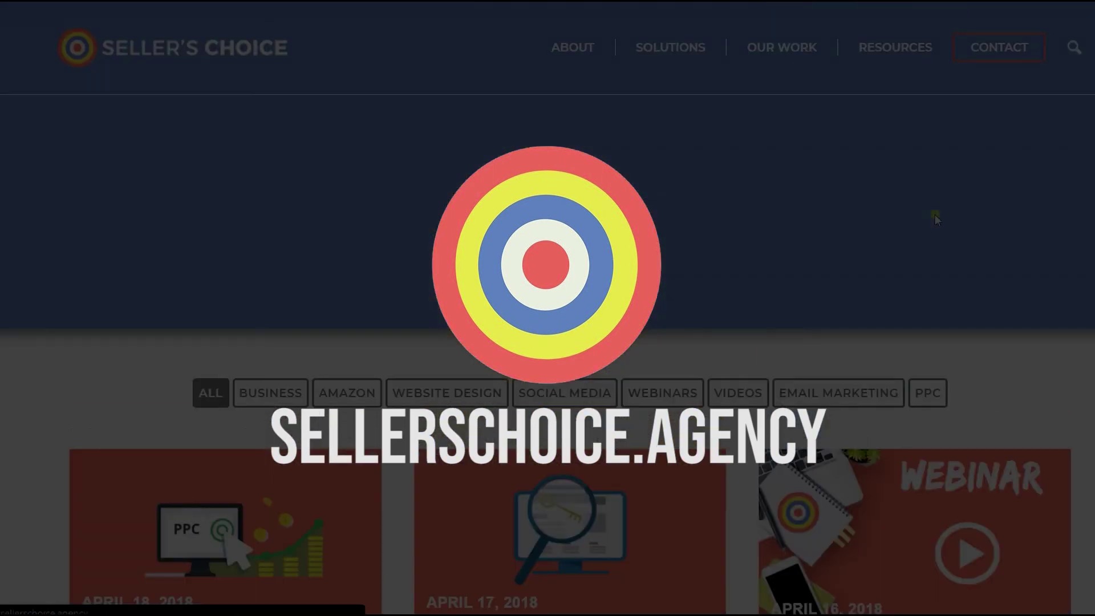